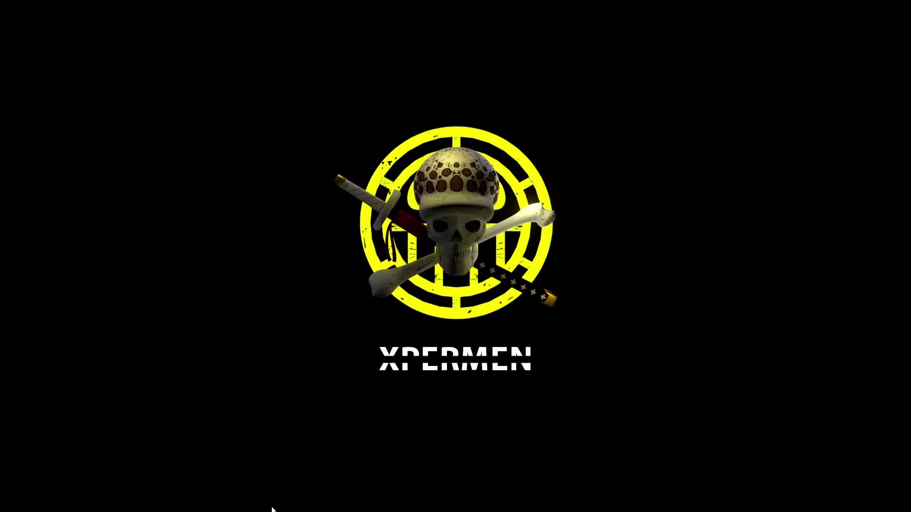
Search Google for 'vuforia developer' and open the Vuforia Developer Portal result.
mouse_move(272, 511)
left_click(365, 507)
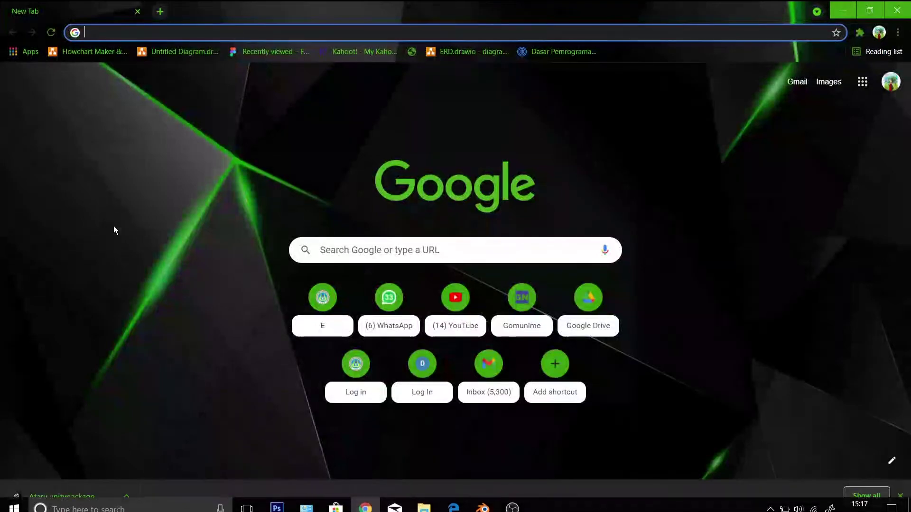
left_click(233, 37)
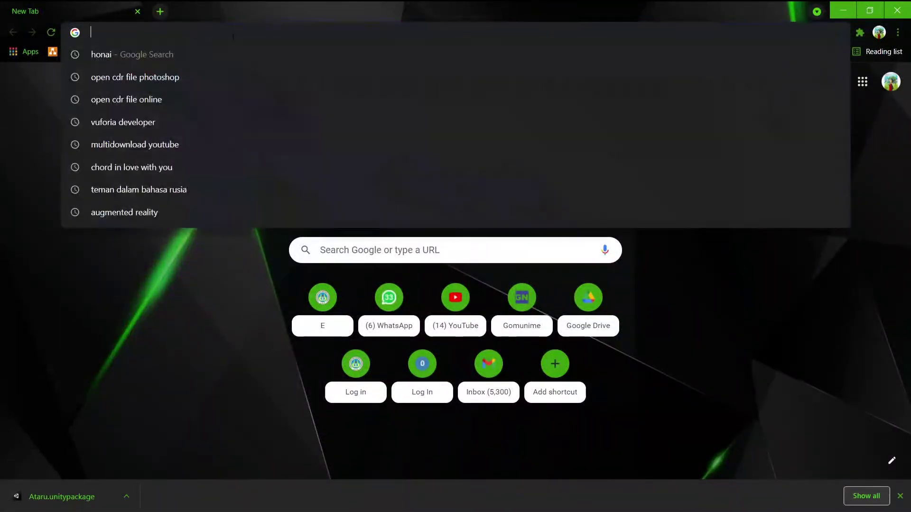
type("vuforia developer")
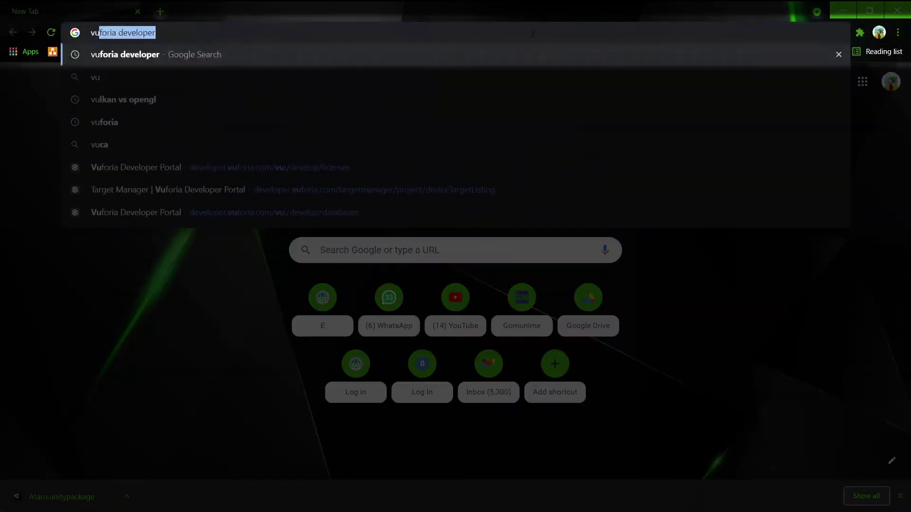
key("Right")
key("Return")
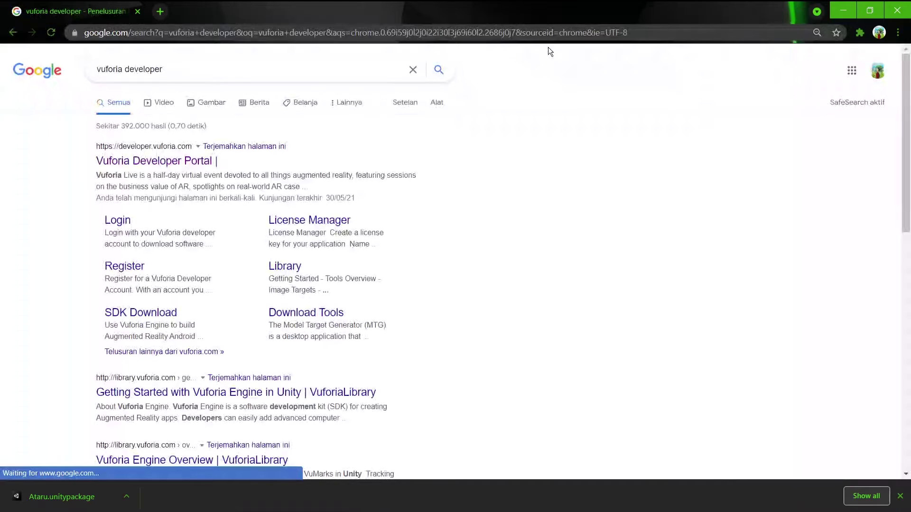
left_click(198, 161)
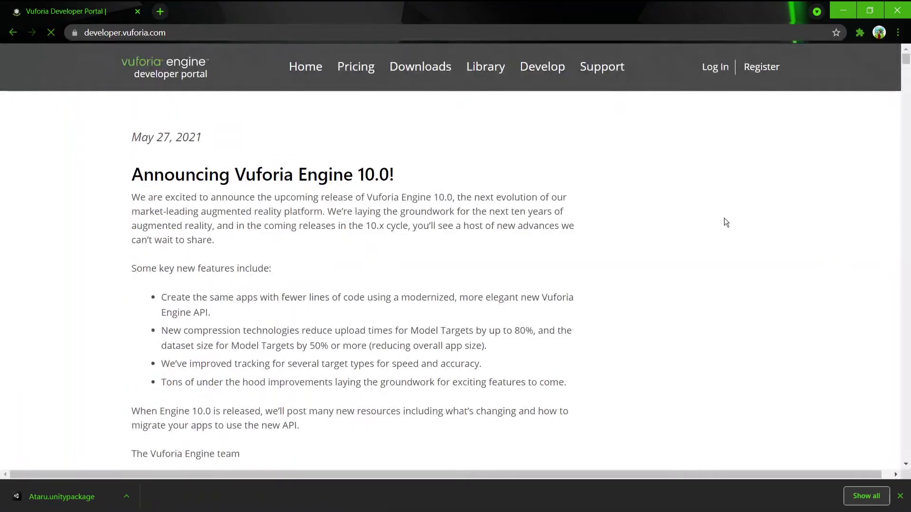
Open the registration form and enter the first name, last name and company.
left_click(761, 69)
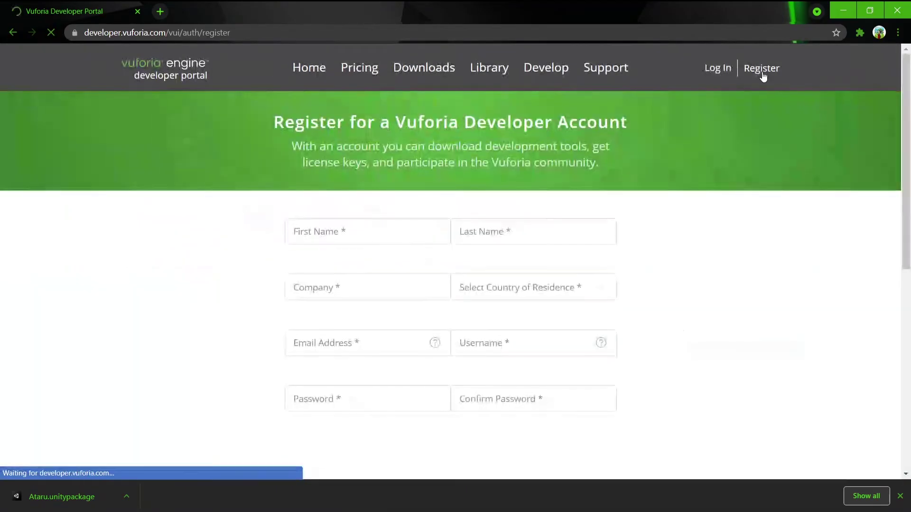
scroll(457, 179, "down", 1)
left_click(446, 180)
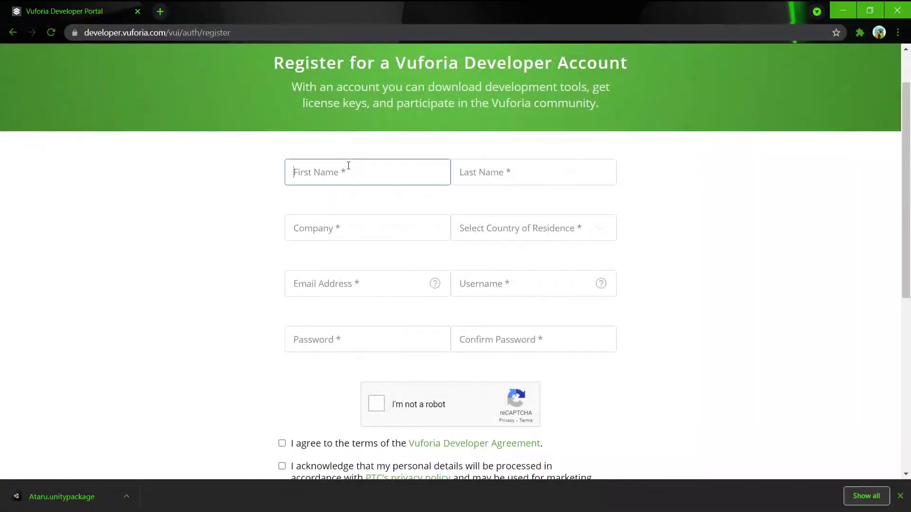
type("xp")
type("ermen")
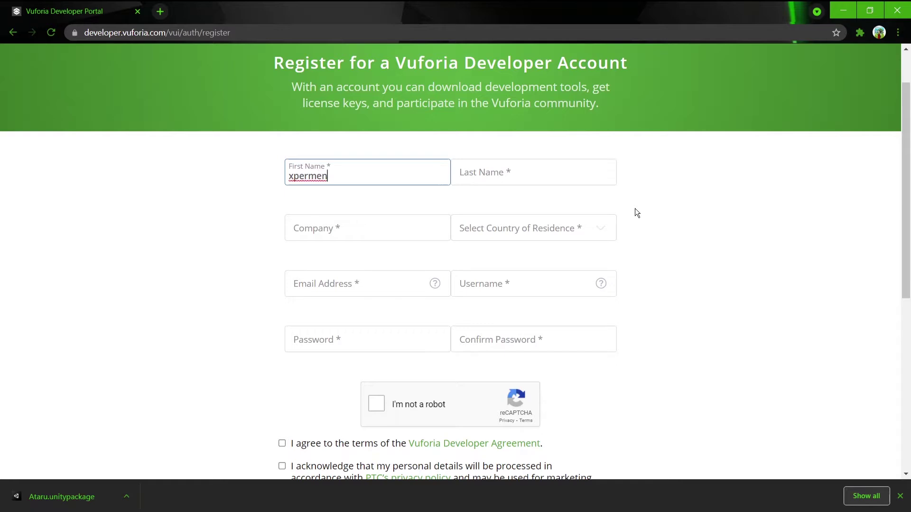
left_click(530, 176)
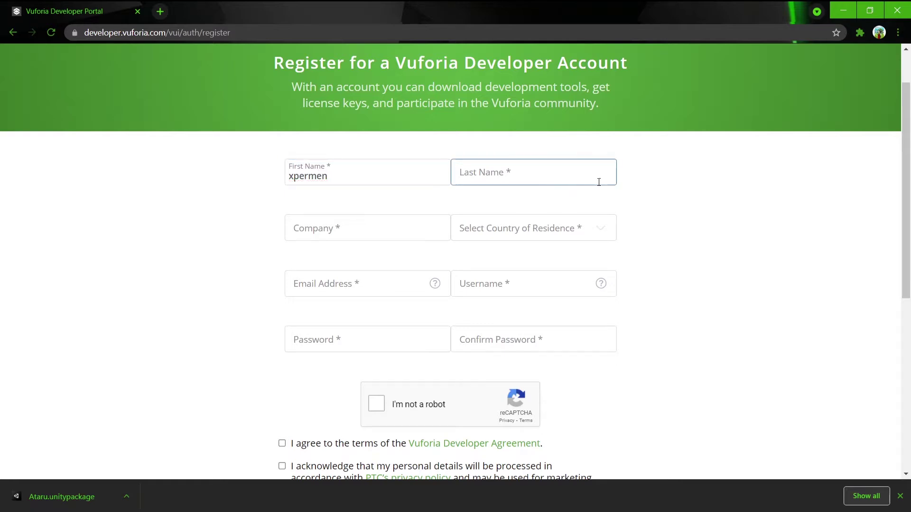
type("y")
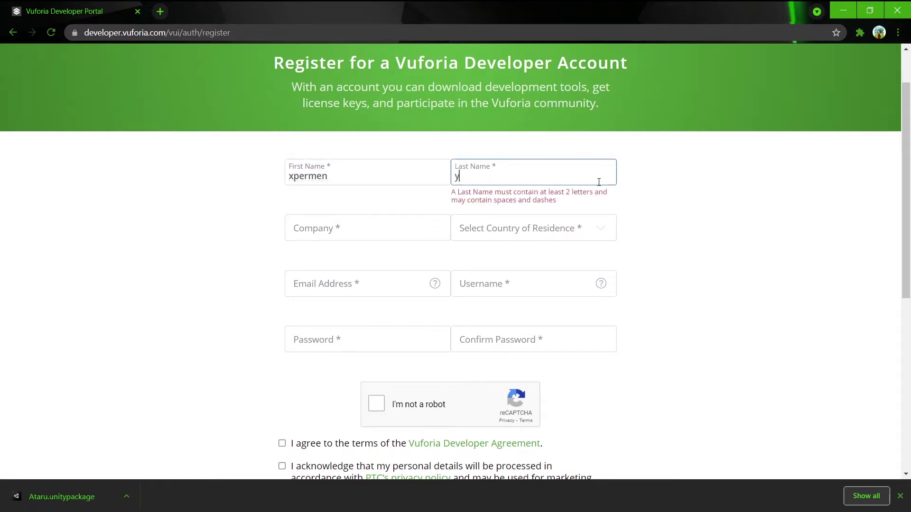
type("uz")
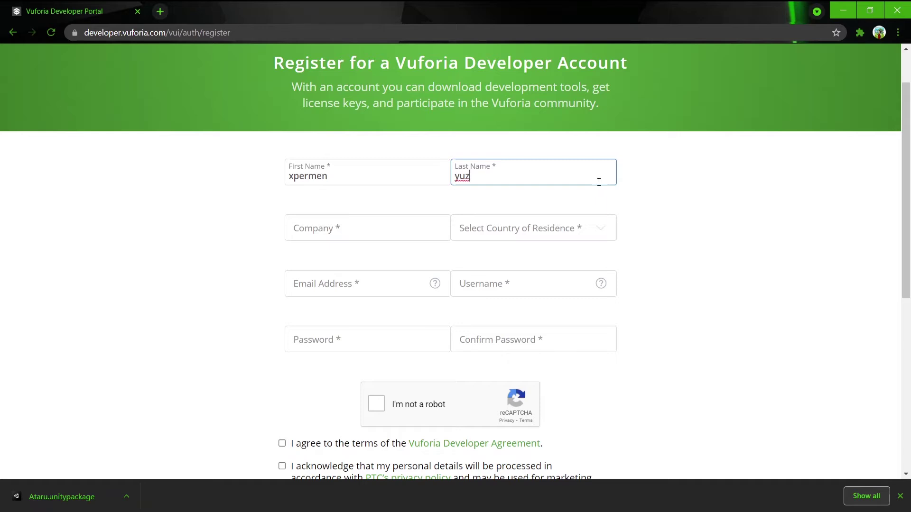
type("ly")
left_click(390, 235)
type("xperme")
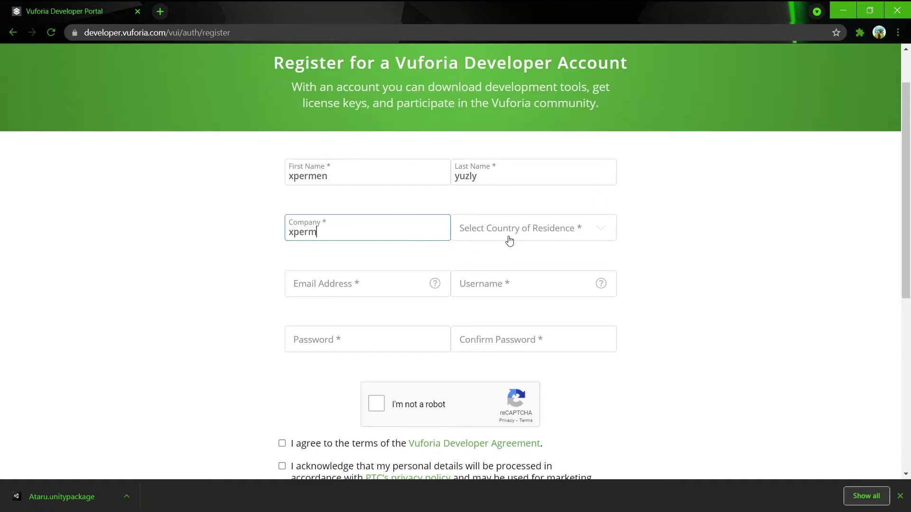
type("n")
Choose Indonesia as the country and enter the e-mail address and username.
left_click(487, 232)
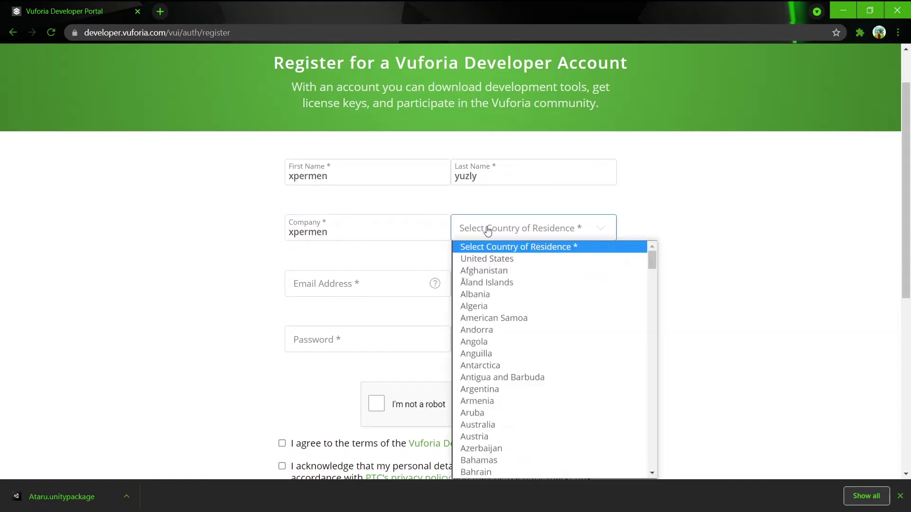
key("i")
key("i")
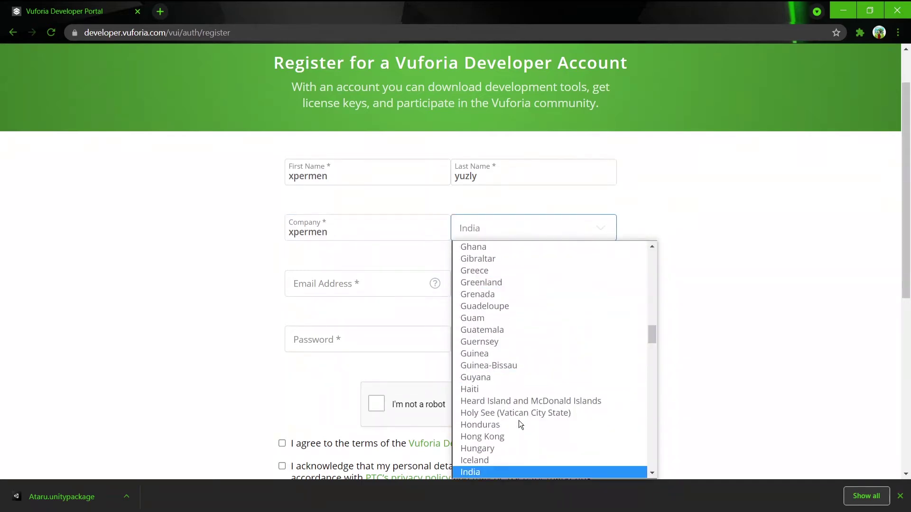
scroll(503, 446, "down", 3)
left_click(511, 367)
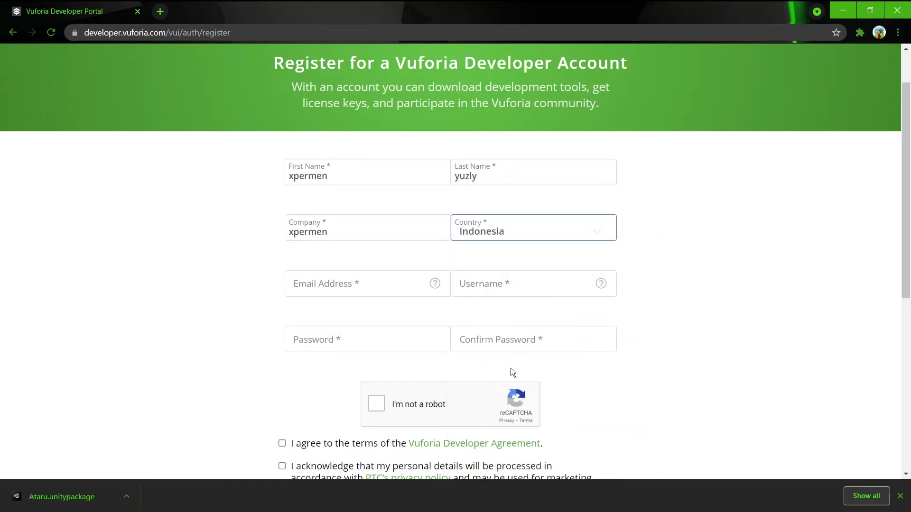
left_click(391, 283)
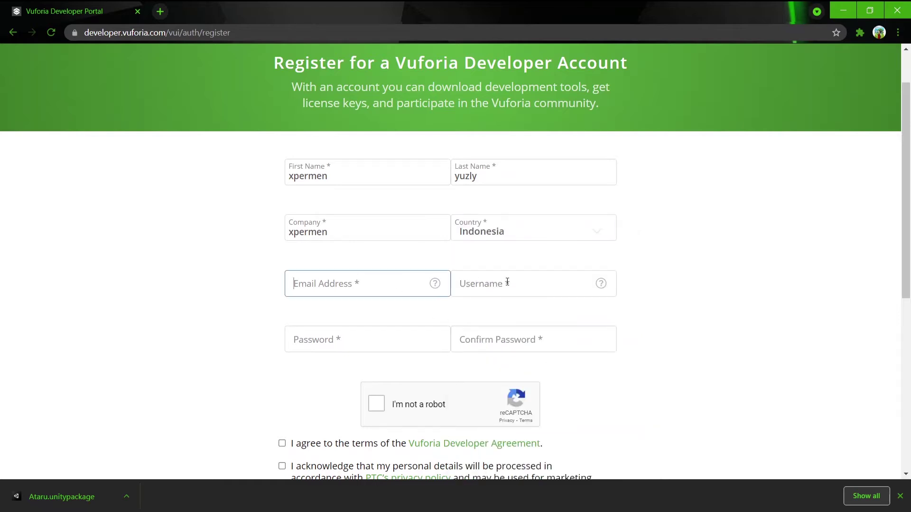
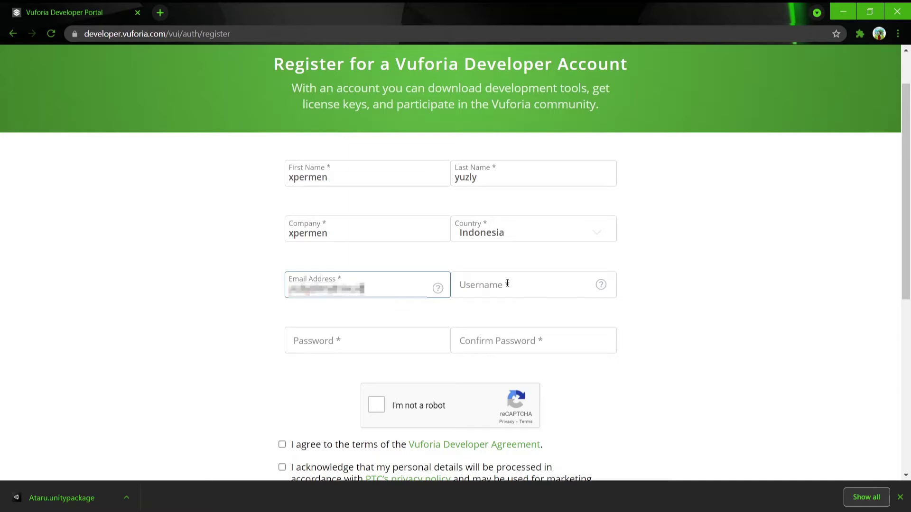
left_click(542, 285)
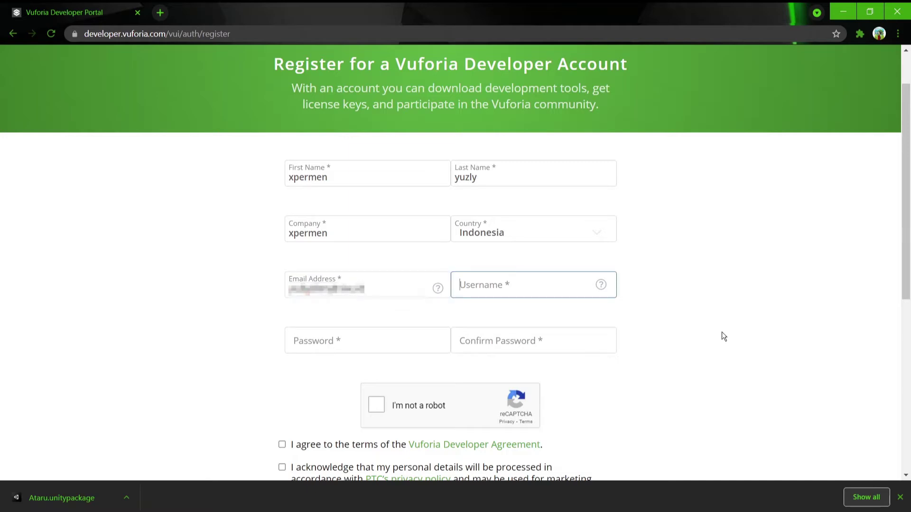
type("xpermen")
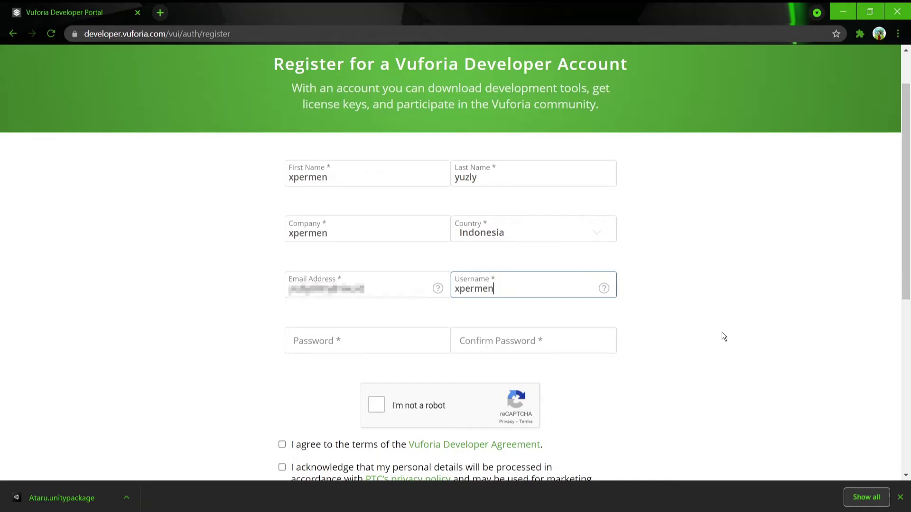
Enter the account password and begin retyping it in the Confirm Password field.
left_click(411, 350)
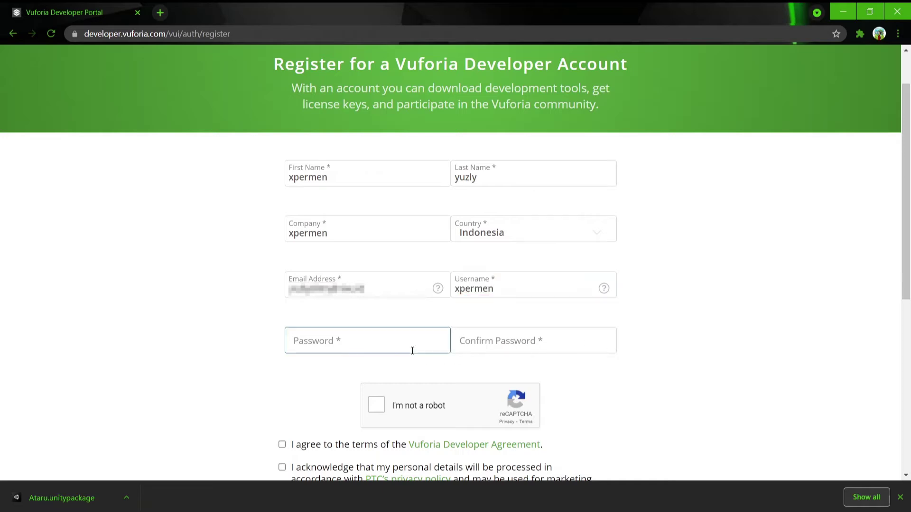
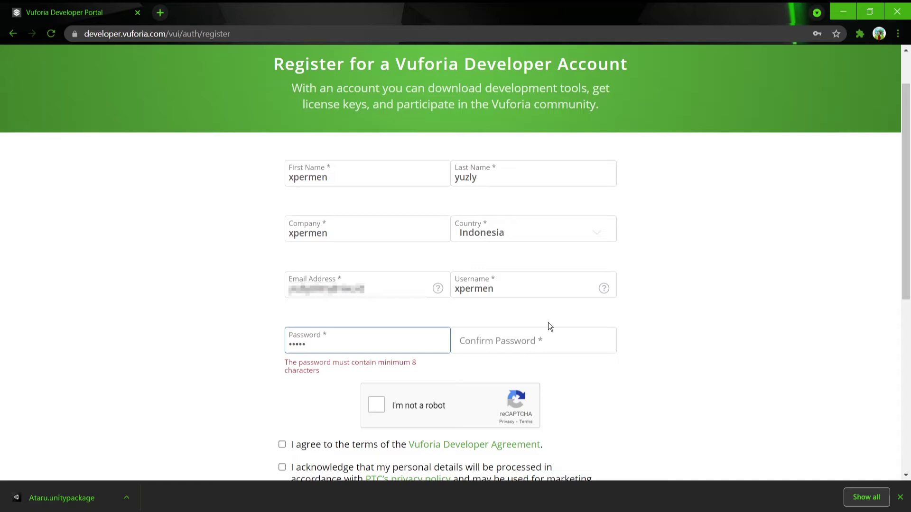
key("BackSpace")
key("BackSpace")
key("BackSpace")
key("BackSpace")
key("BackSpace")
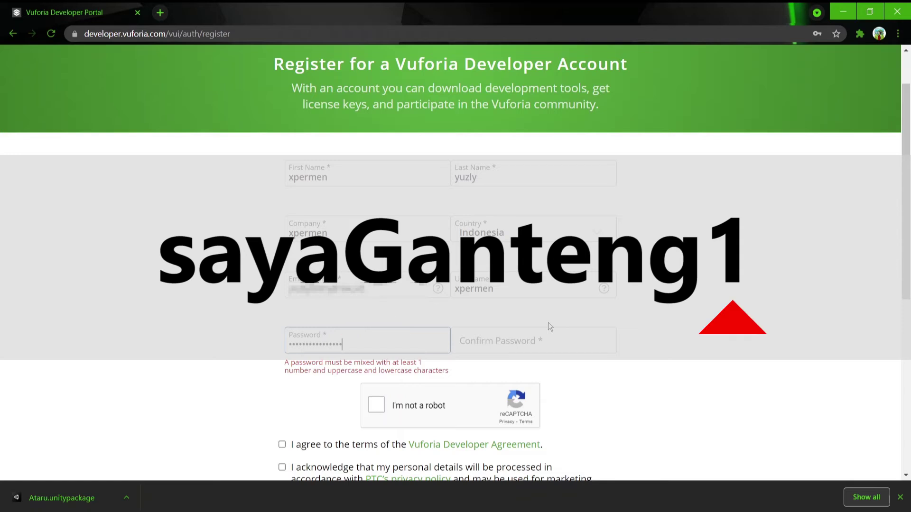
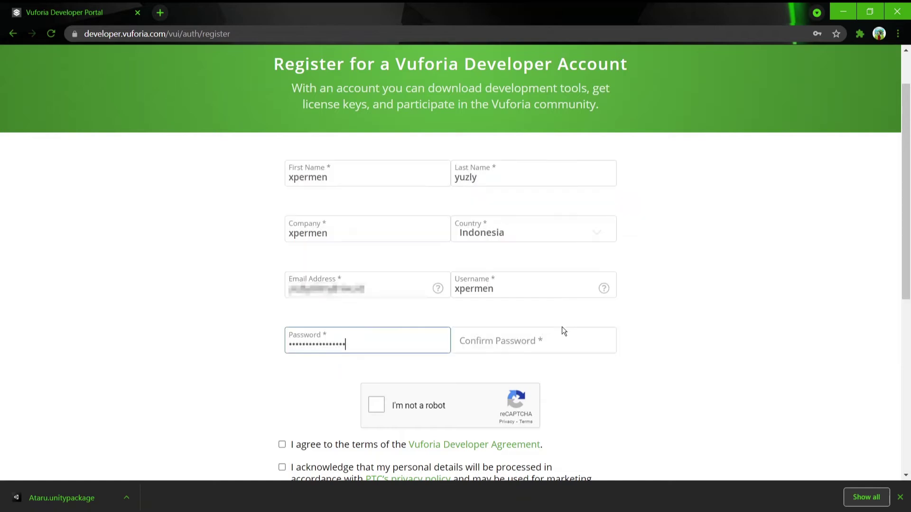
left_click(562, 335)
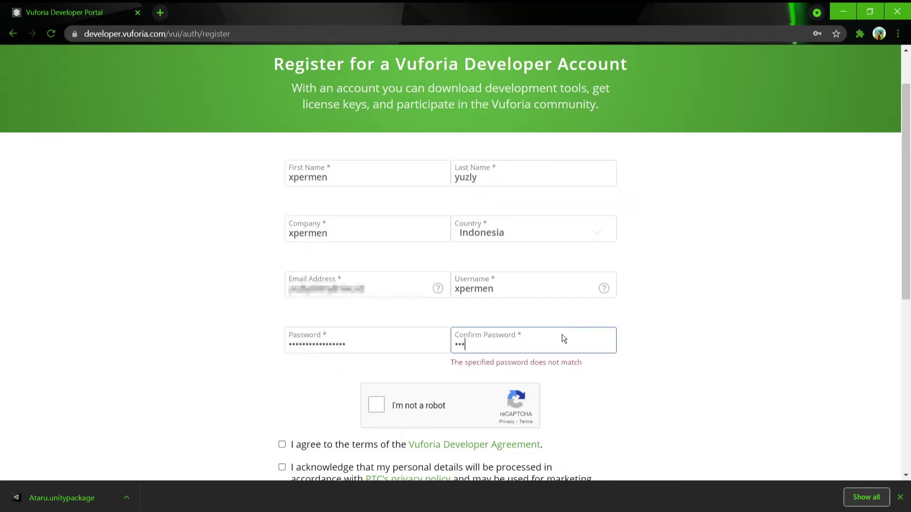
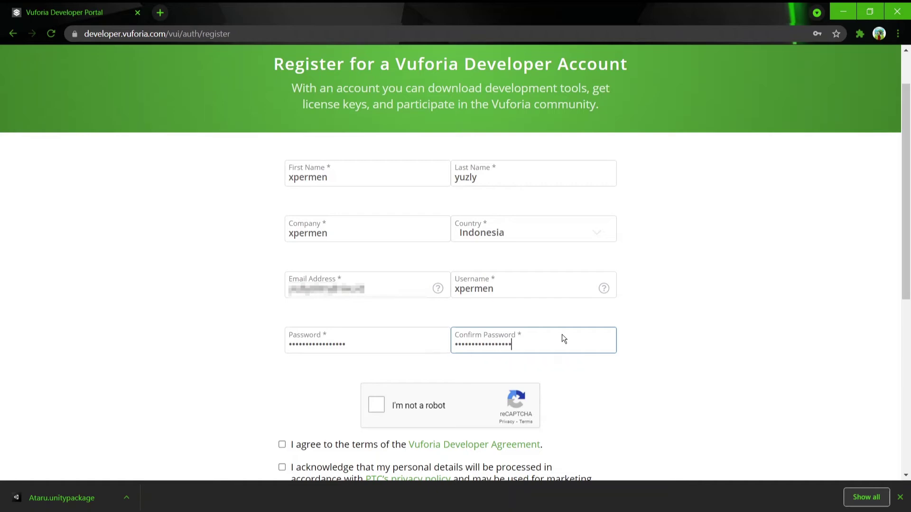
Pass the 'I'm not a robot' check by selecting the traffic-light squares.
scroll(553, 334, "down", 1)
left_click(380, 344)
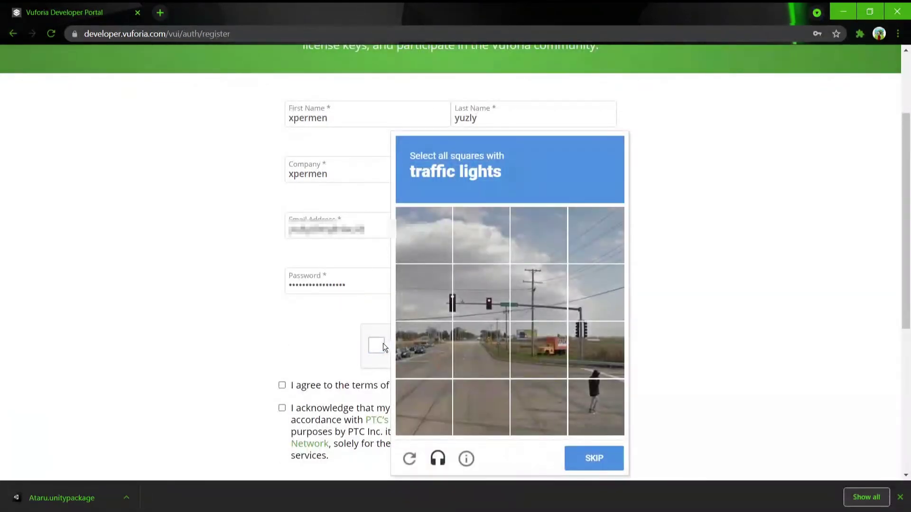
left_click(424, 292)
left_click(483, 295)
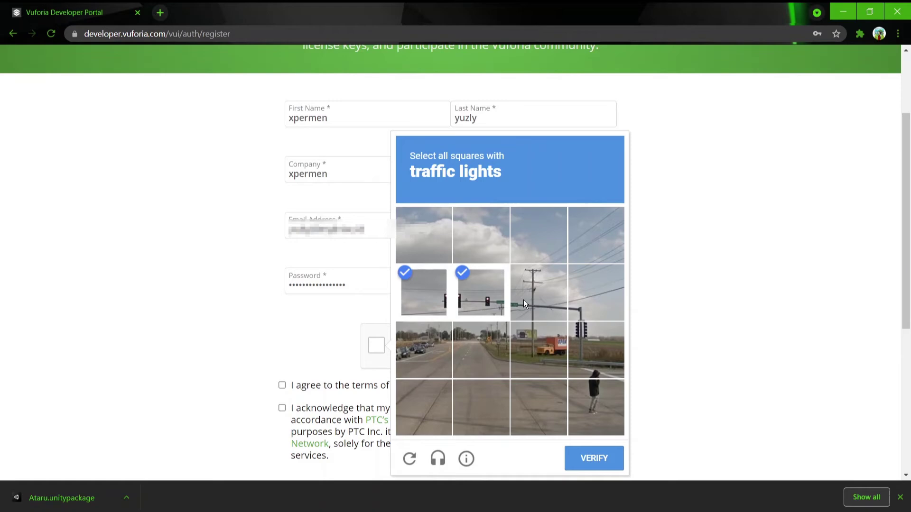
left_click(593, 345)
left_click(596, 454)
Accept the Developer Agreement and personal-data statement, create the account and dismiss the confirmation.
scroll(459, 382, "down", 3)
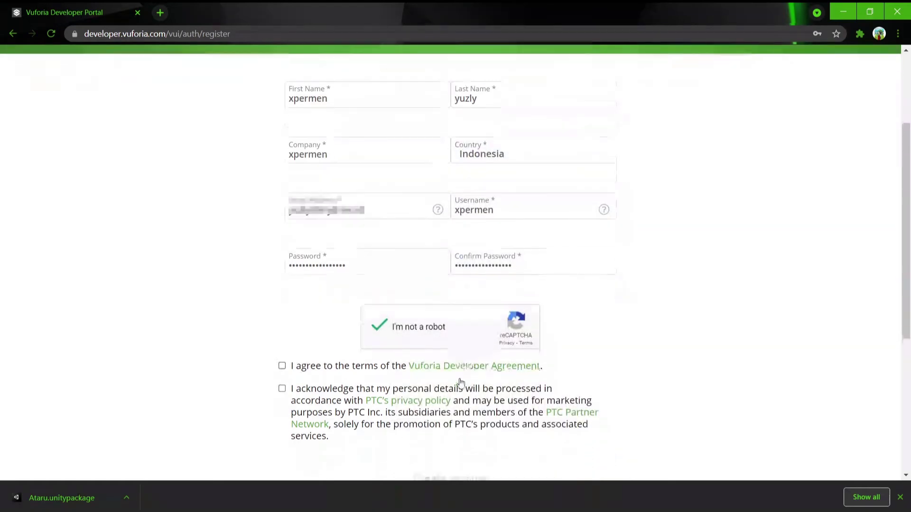
left_click(283, 267)
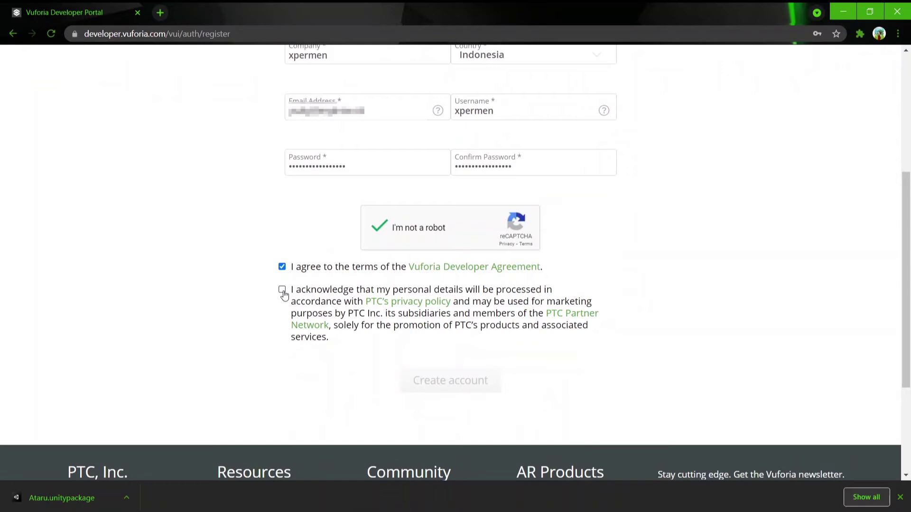
left_click(282, 290)
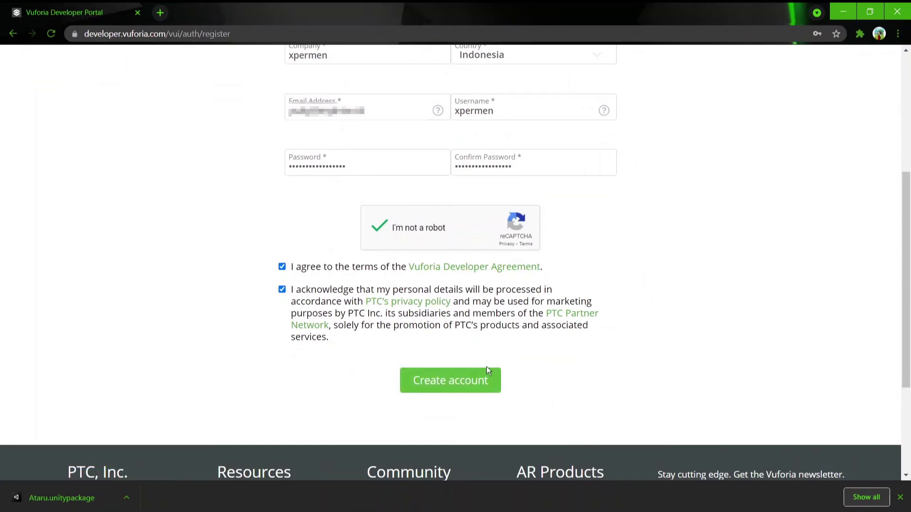
left_click(487, 392)
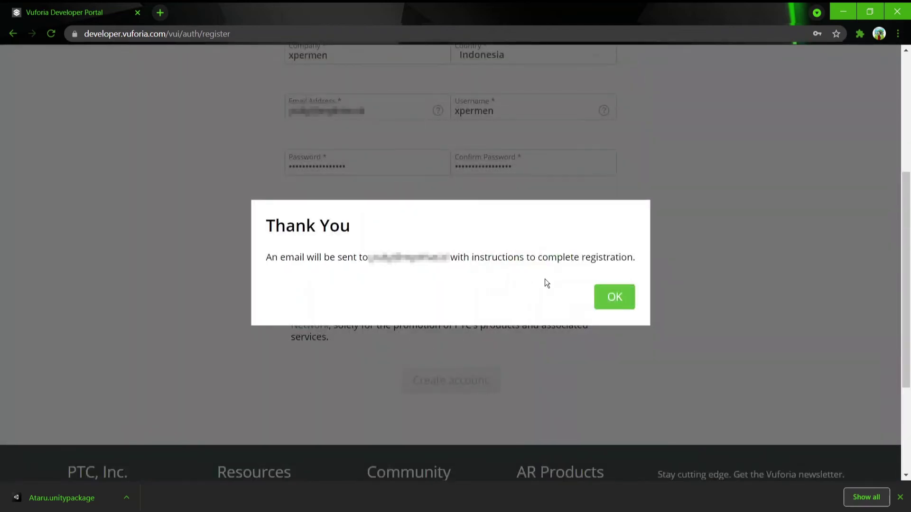
left_click(613, 300)
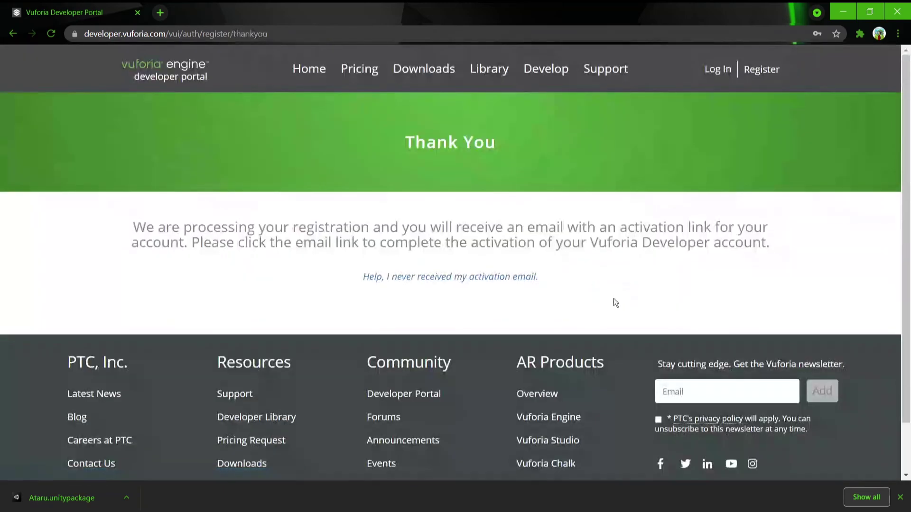
left_click(159, 13)
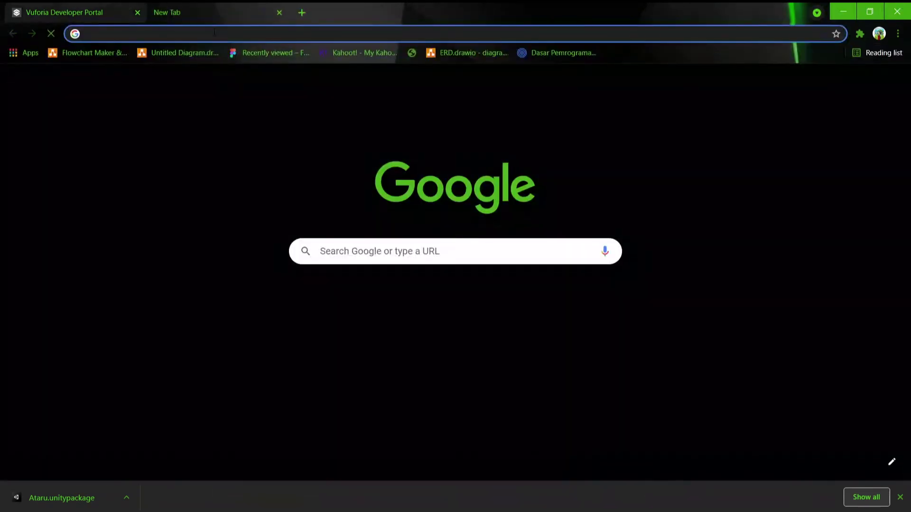
Load Gmail and open the 'Registration for Vuforia Developer Portal' email.
type("g")
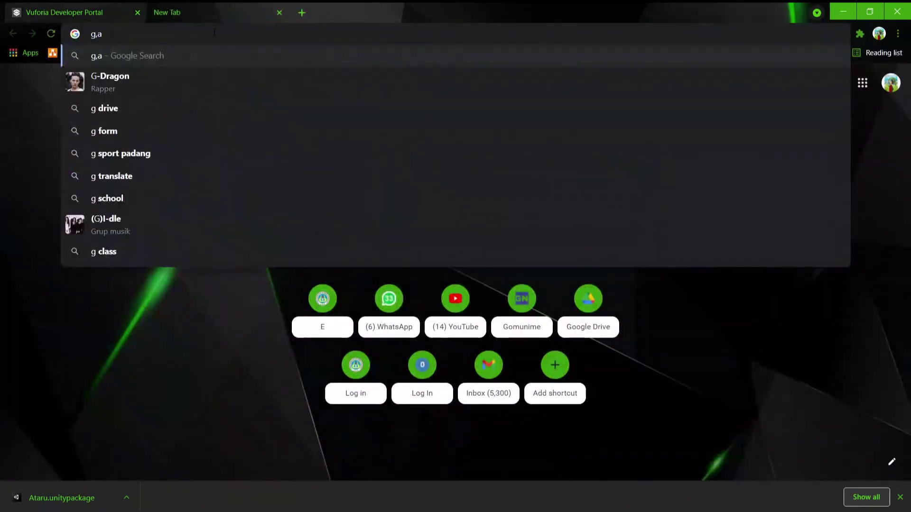
type("ma")
key("Return")
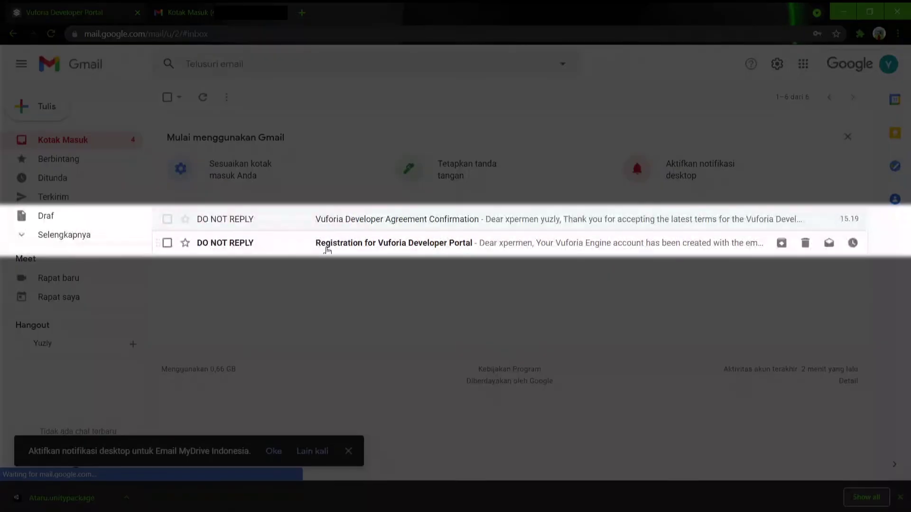
left_click(327, 244)
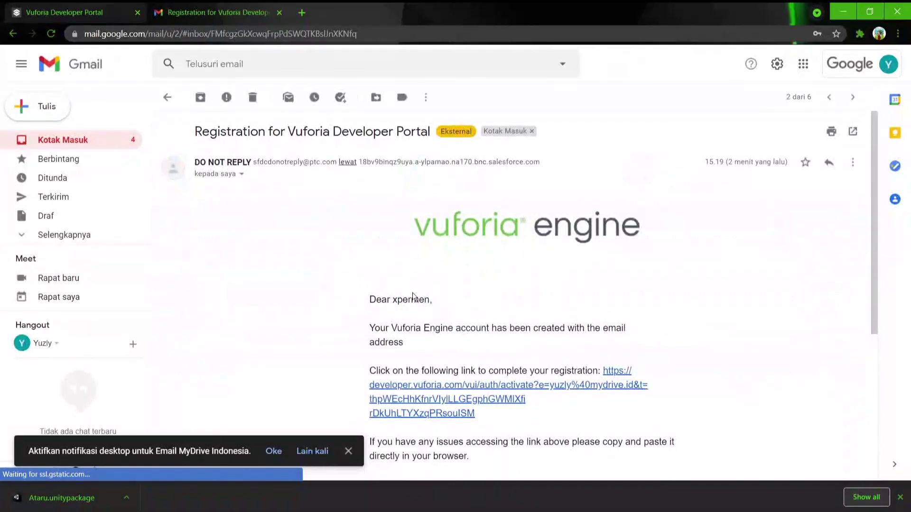
scroll(412, 296, "down", 3)
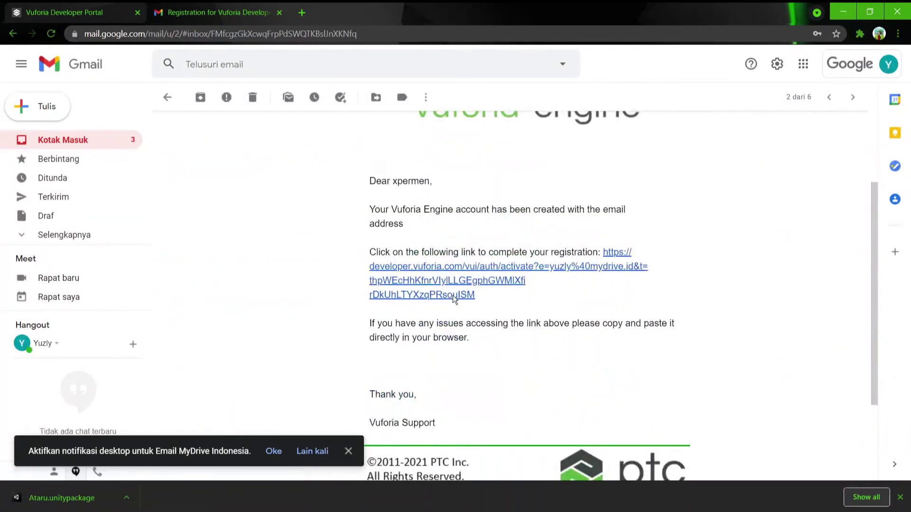
Follow the activation link, dismiss the activation message and log in with the pasted password.
left_click(453, 295)
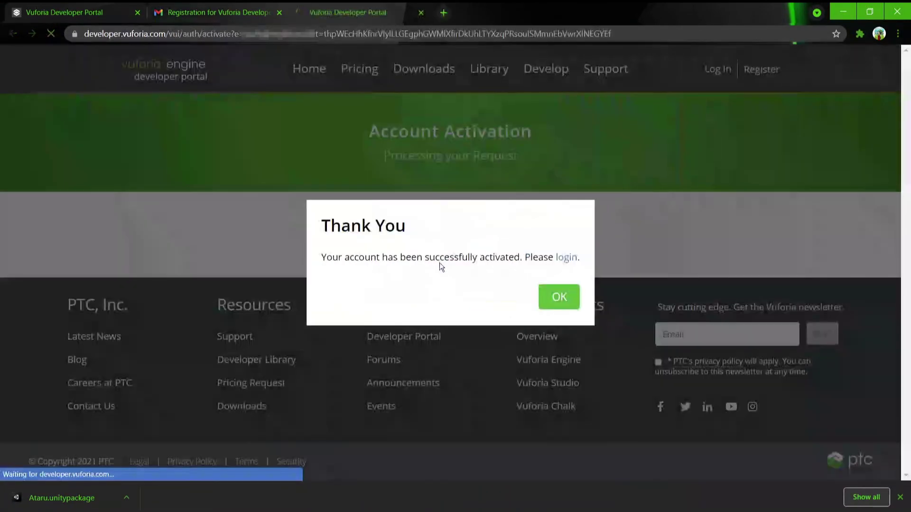
left_click(553, 307)
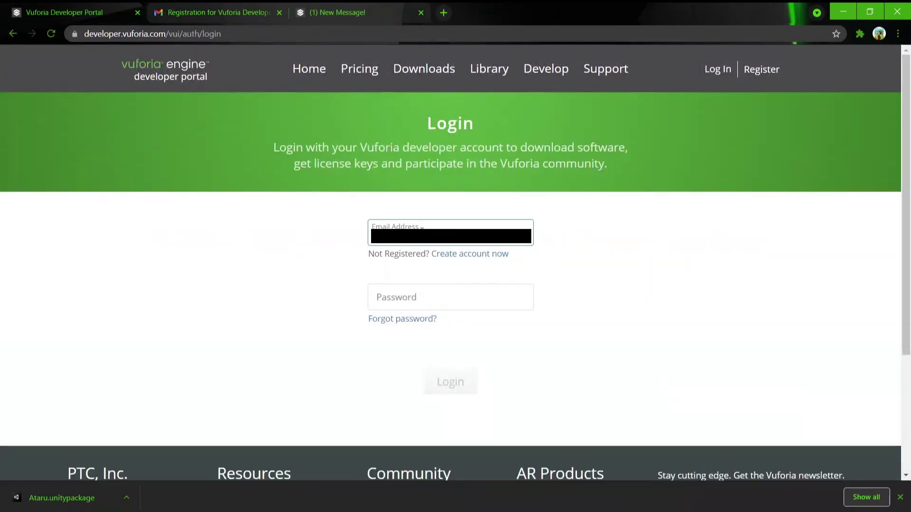
key("Tab")
key("ctrl+v")
key("Return")
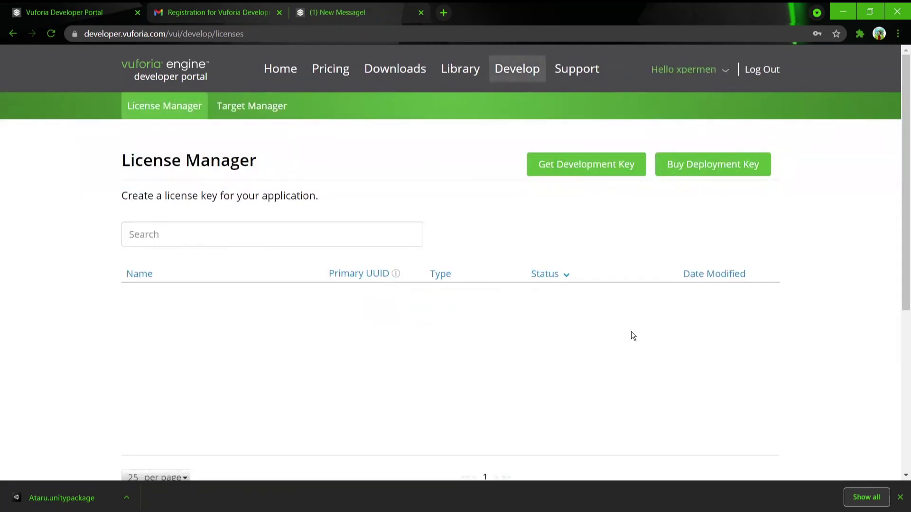
scroll(512, 298, "down", 1)
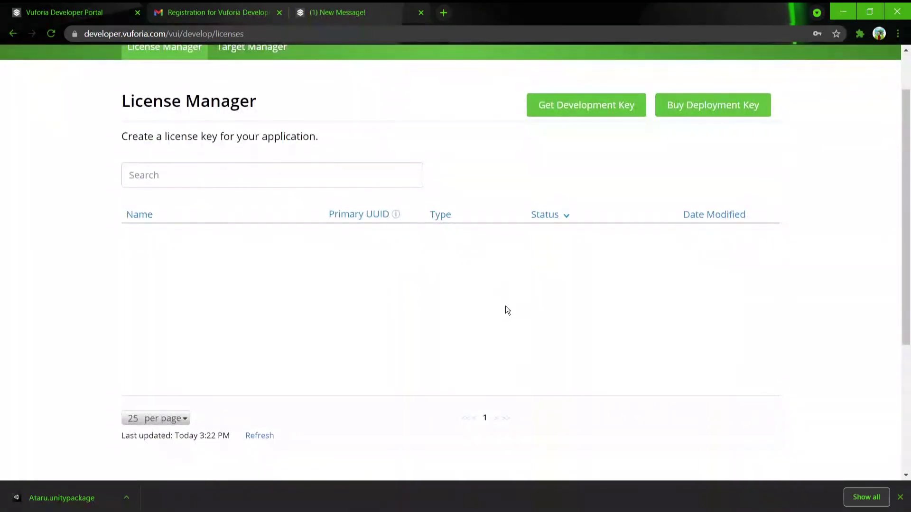
scroll(505, 308, "up", 1)
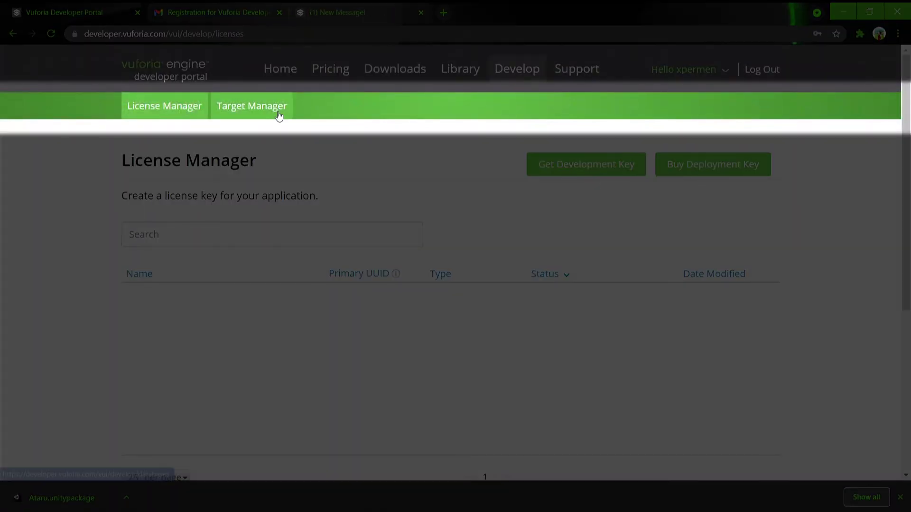
left_click(279, 117)
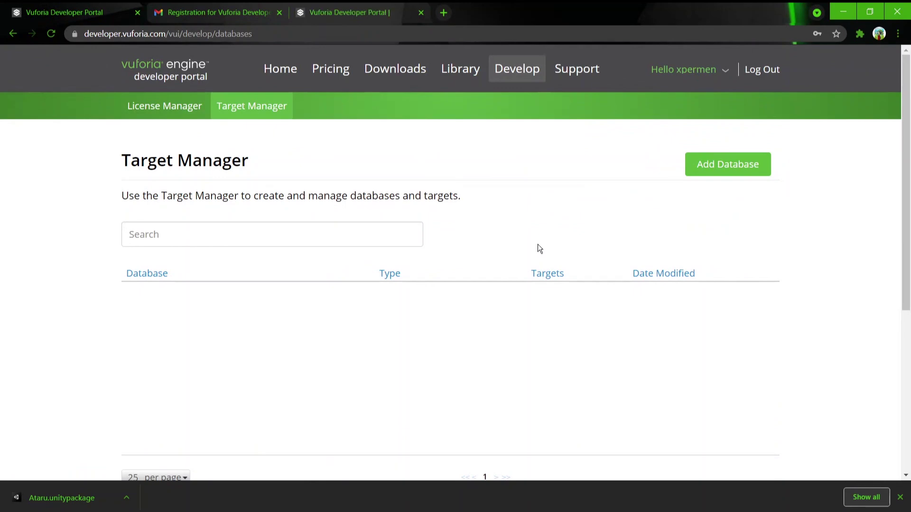
left_click(180, 115)
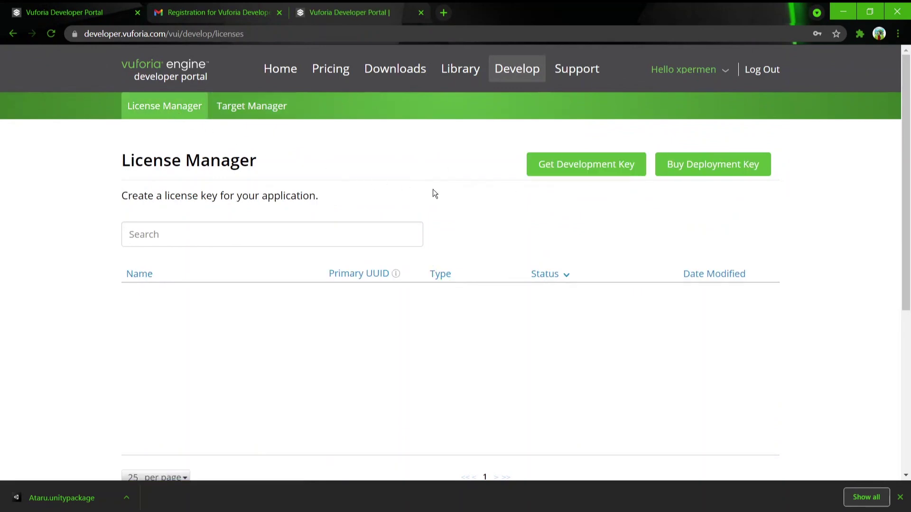